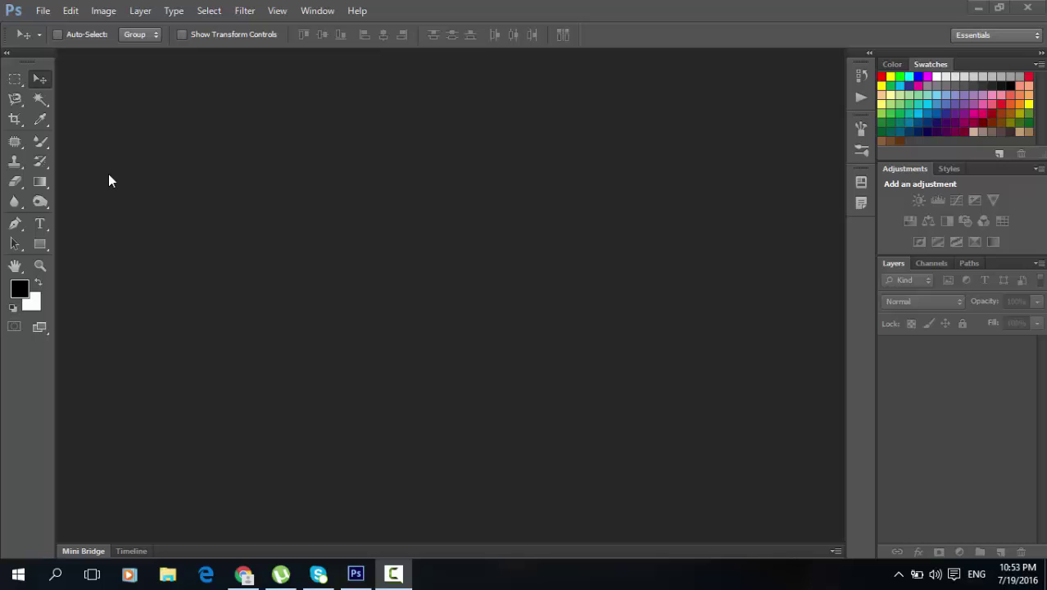
- Create a new 1280×960 px, 72 ppi document with a white background
click(43, 12)
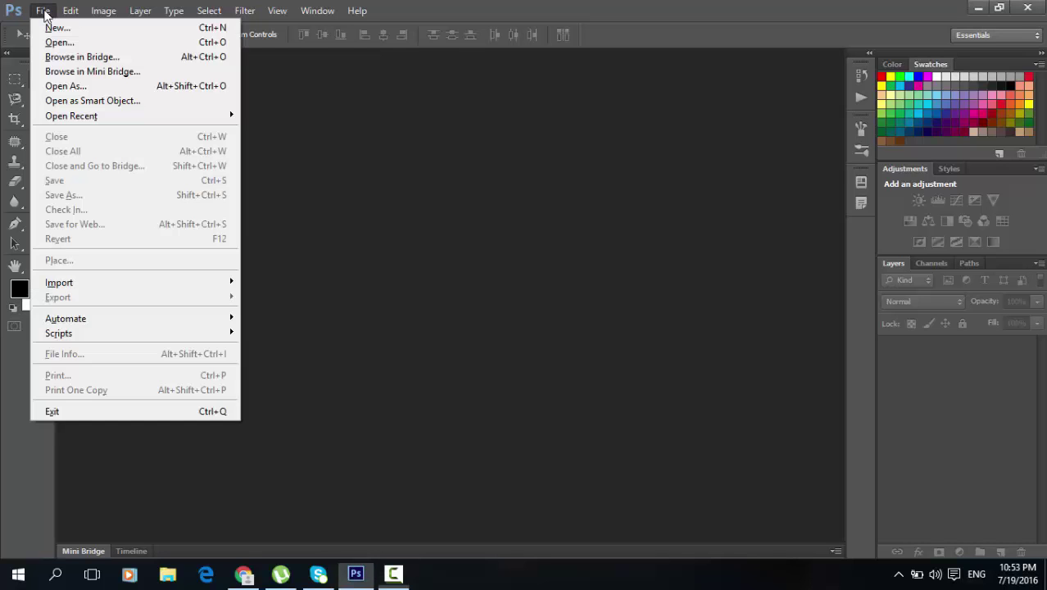
click(51, 28)
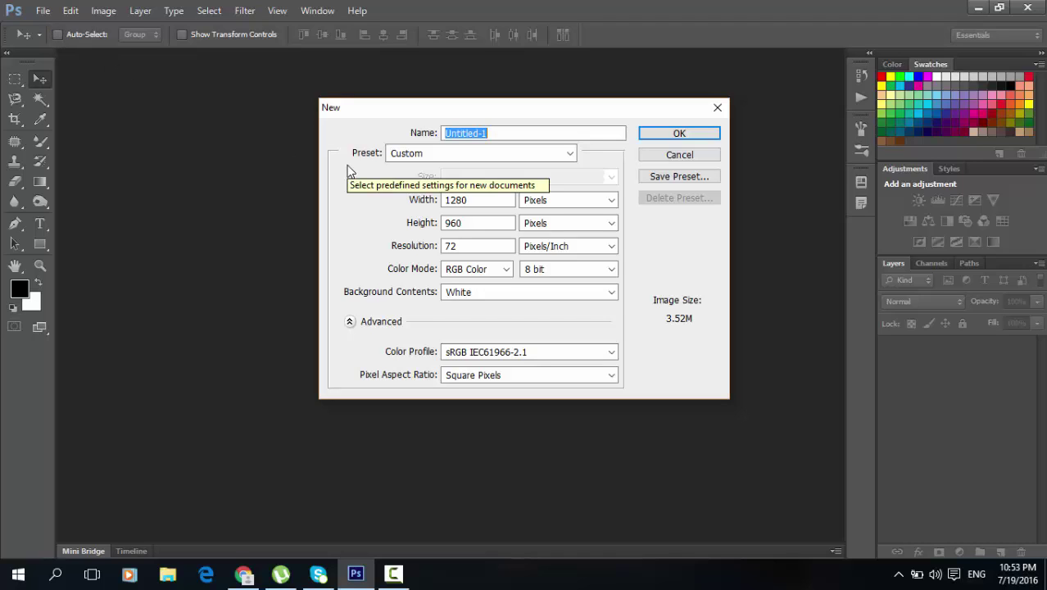
click(670, 136)
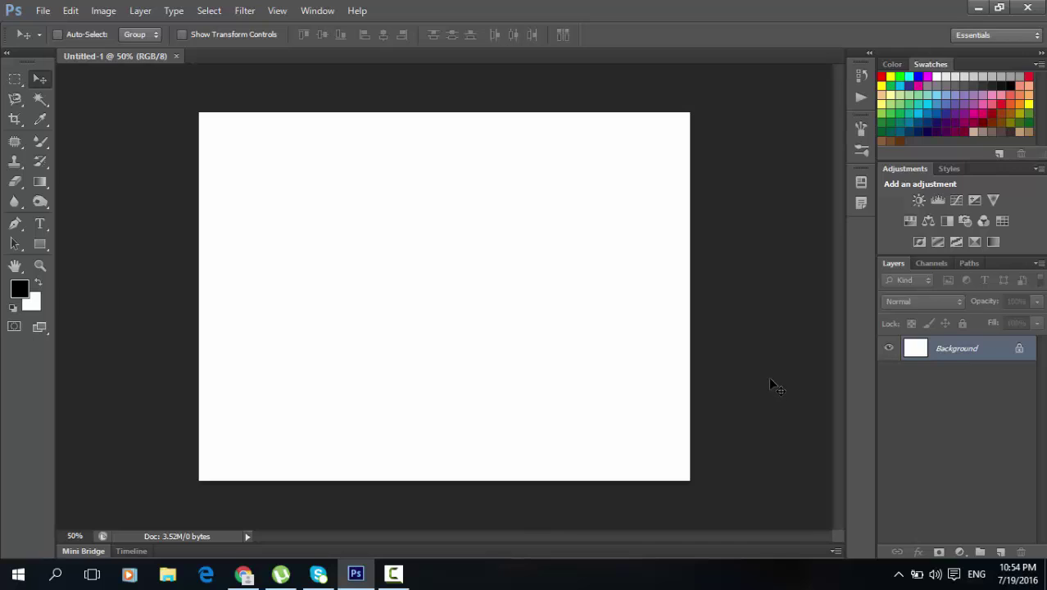
- Fill the Background layer of Untitled-1 with black using Alt+Backspace
key(ctrl+Delete)
key(alt)
key(alt)
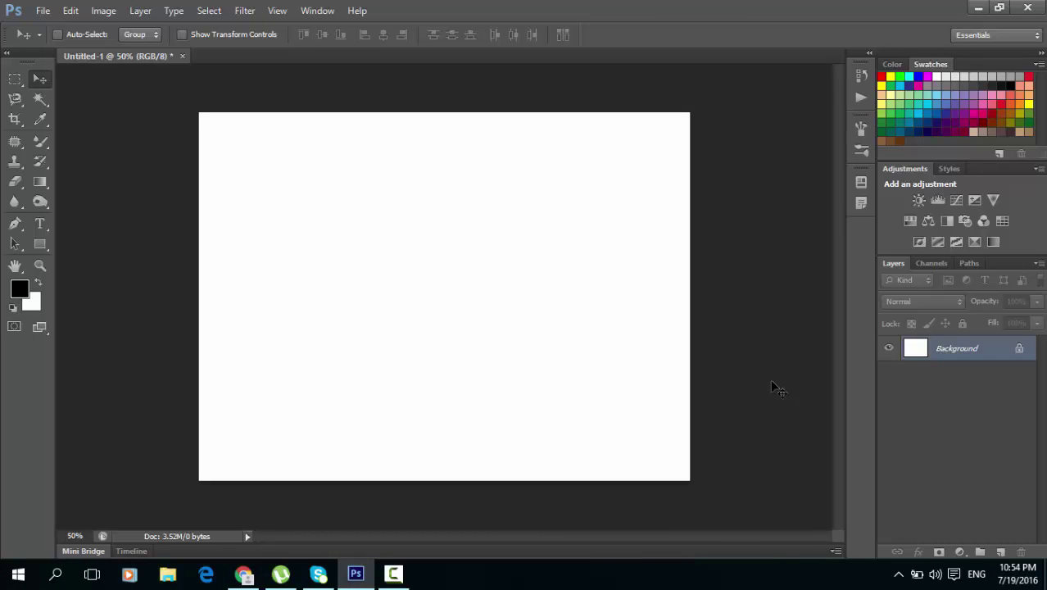
key(alt)
key(alt+BackSpace)
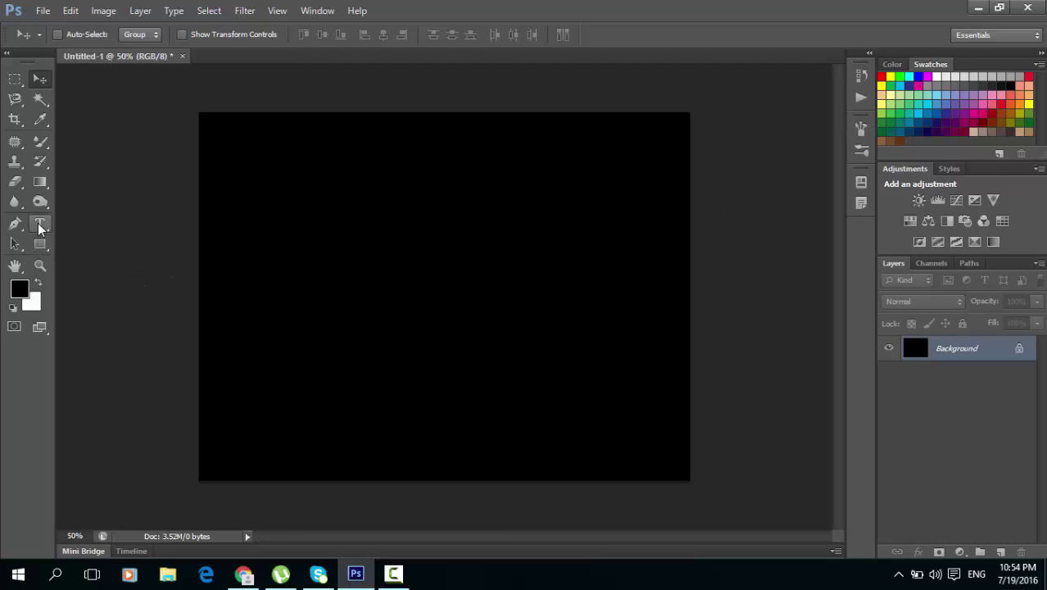
- Type 'GLOW EFFECT' on the canvas in white Cooper Black 150 pt and commit it
click(41, 226)
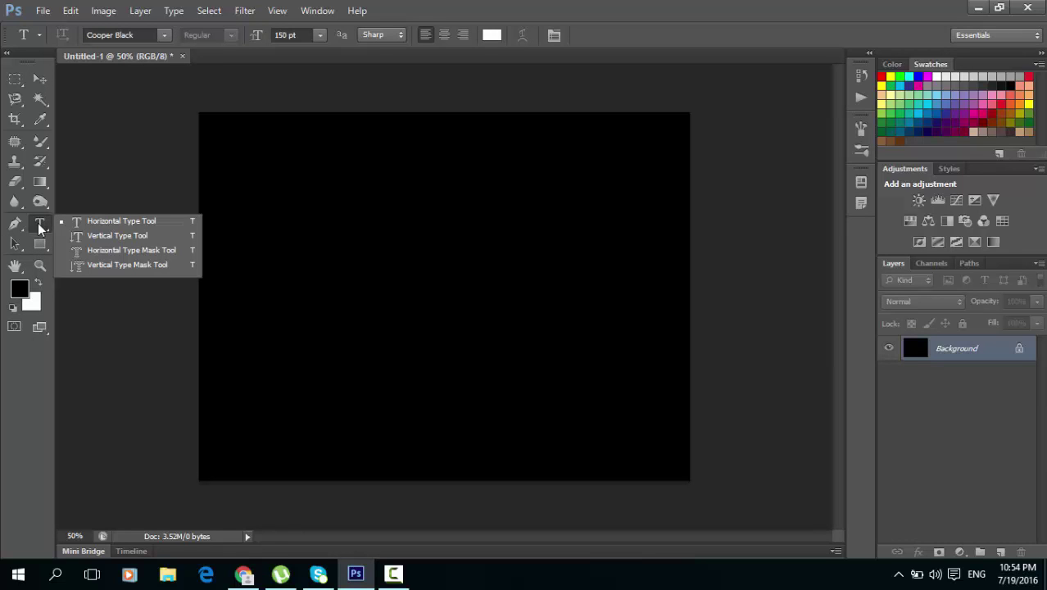
click(40, 227)
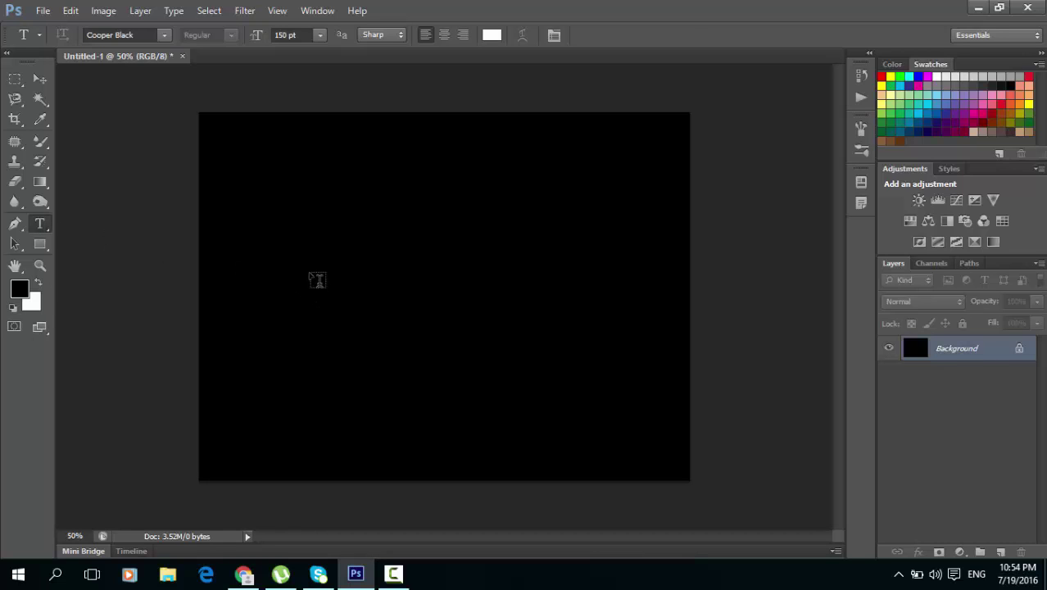
click(317, 287)
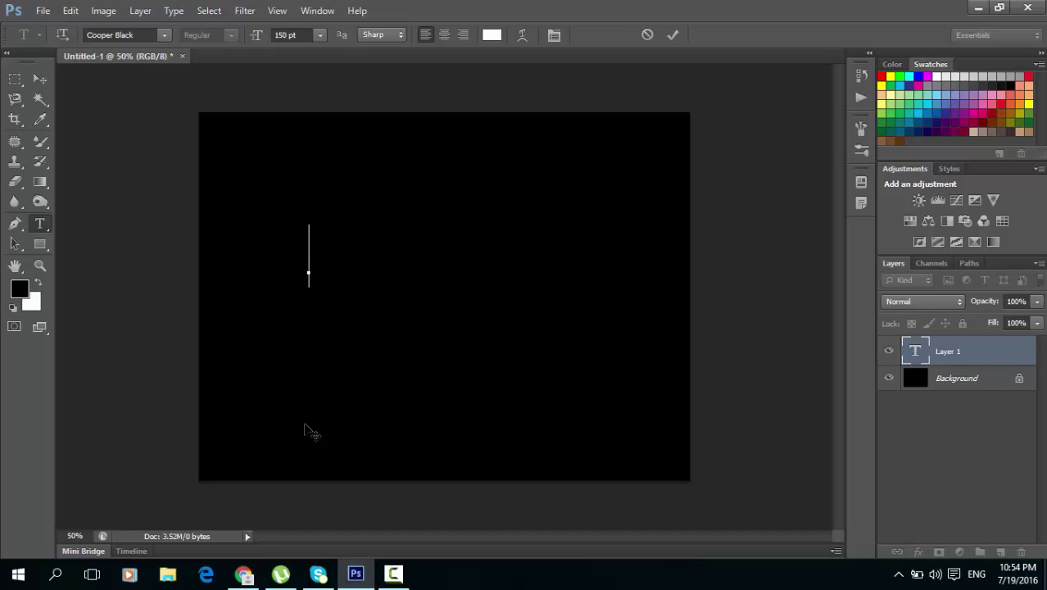
text(g)
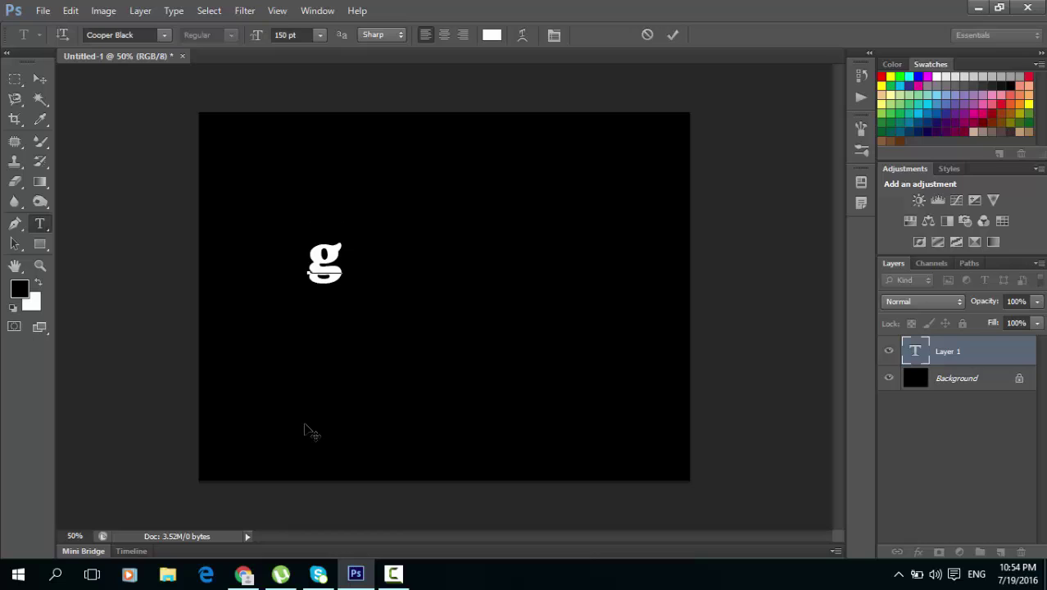
key(BackSpace)
text(G)
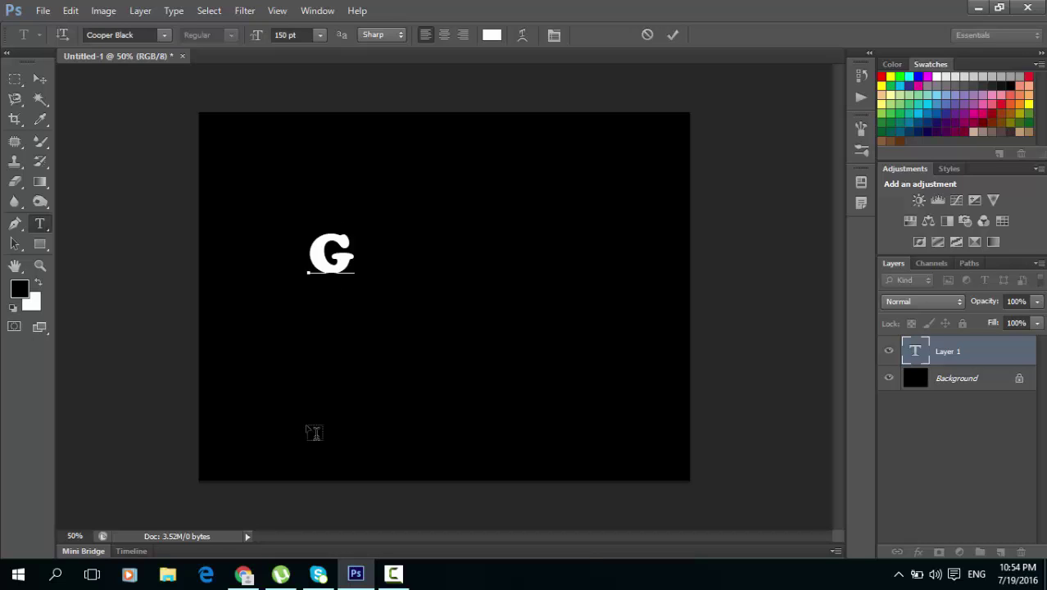
text(LOW)
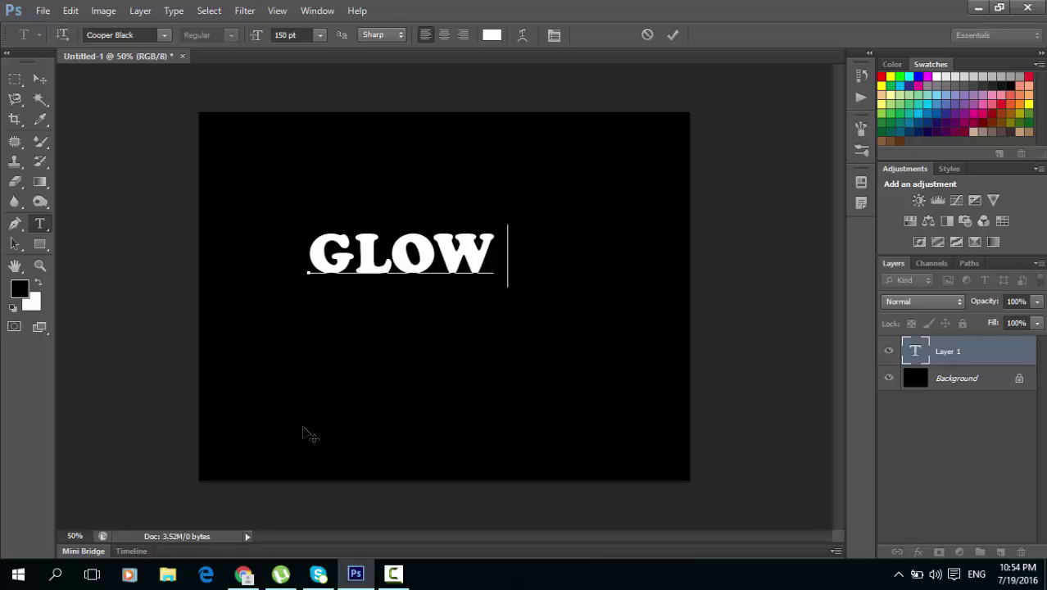
text( e)
key(BackSpace)
key(BackSpace)
text(EFFE)
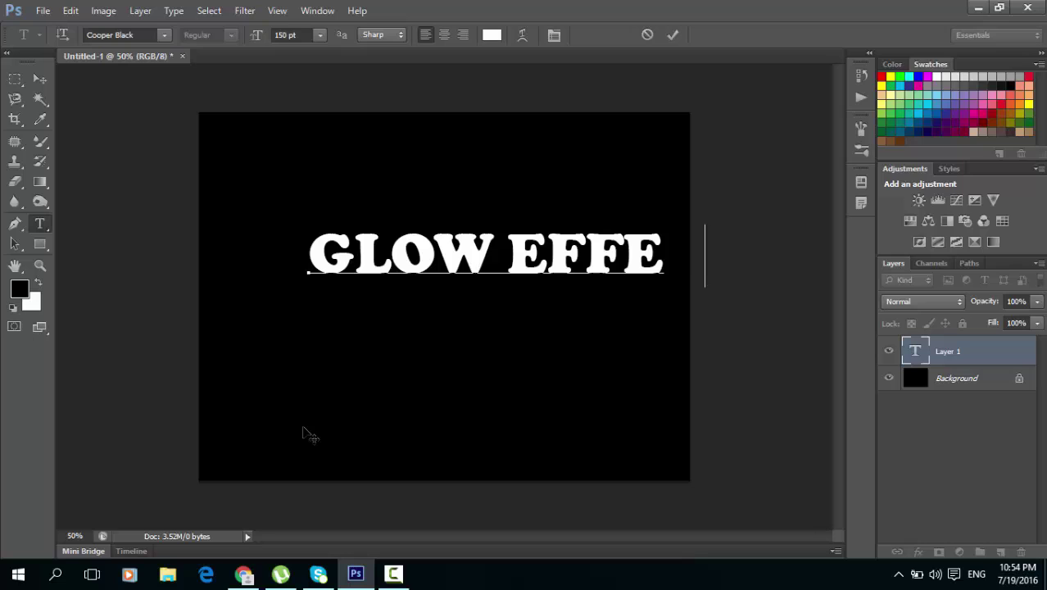
text(C)
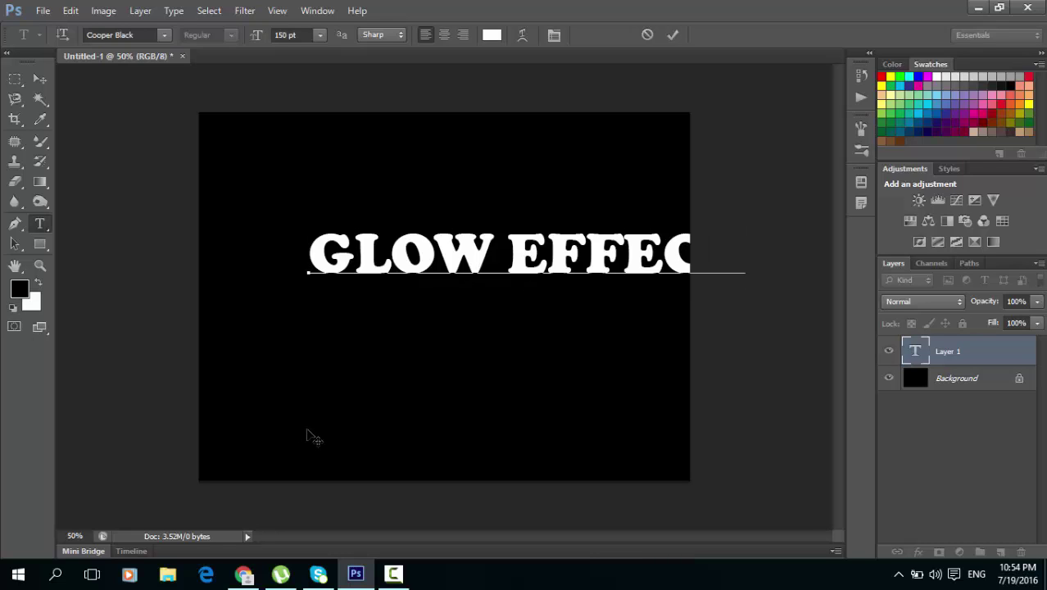
key(ctrl)
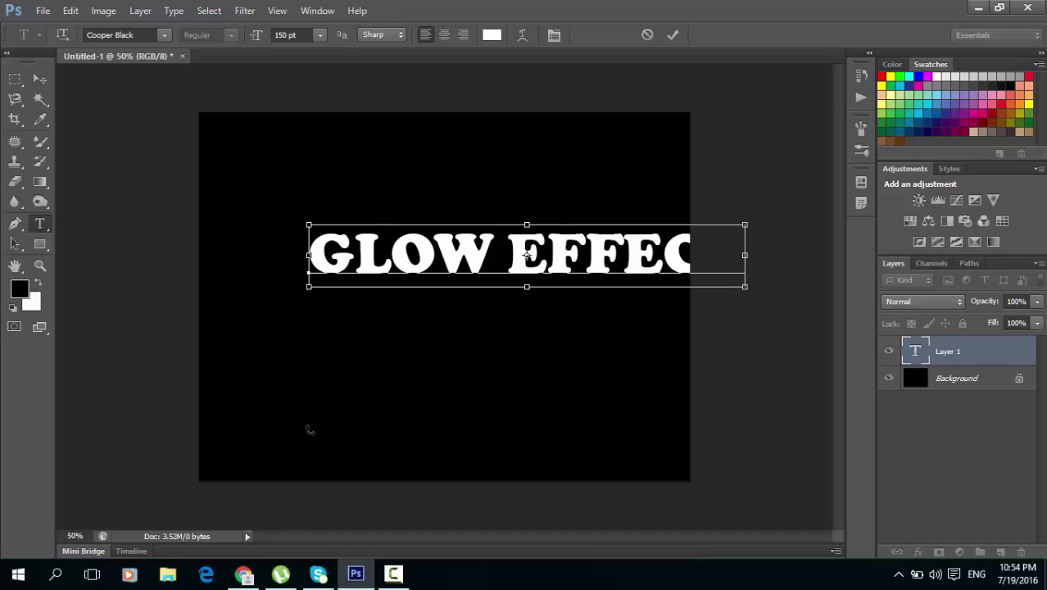
key(ctrl+Return)
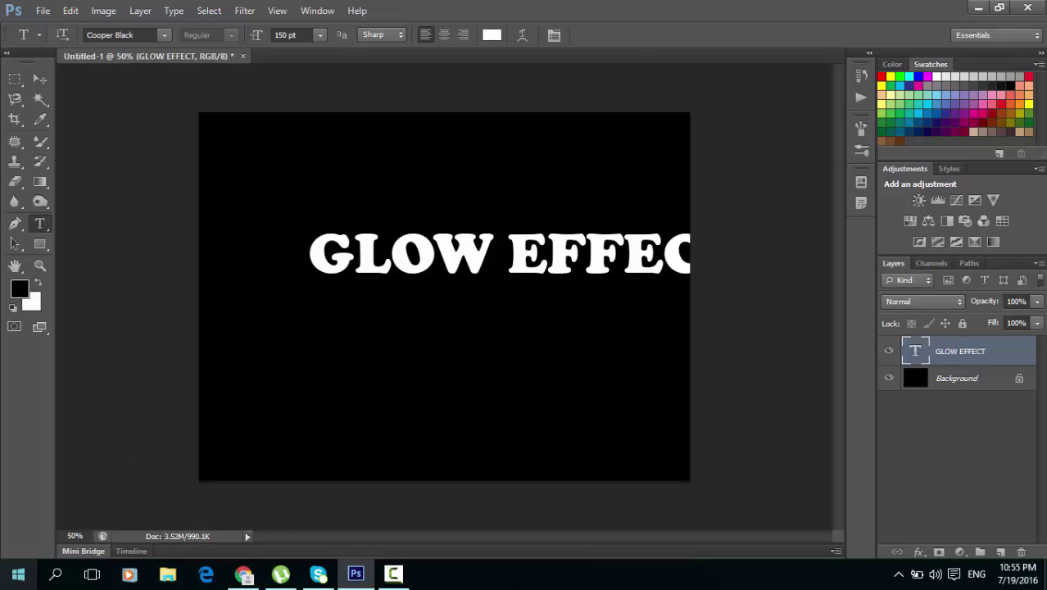
- Drag the GLOW EFFECT text left with the Move tool so it fits the canvas
click(45, 78)
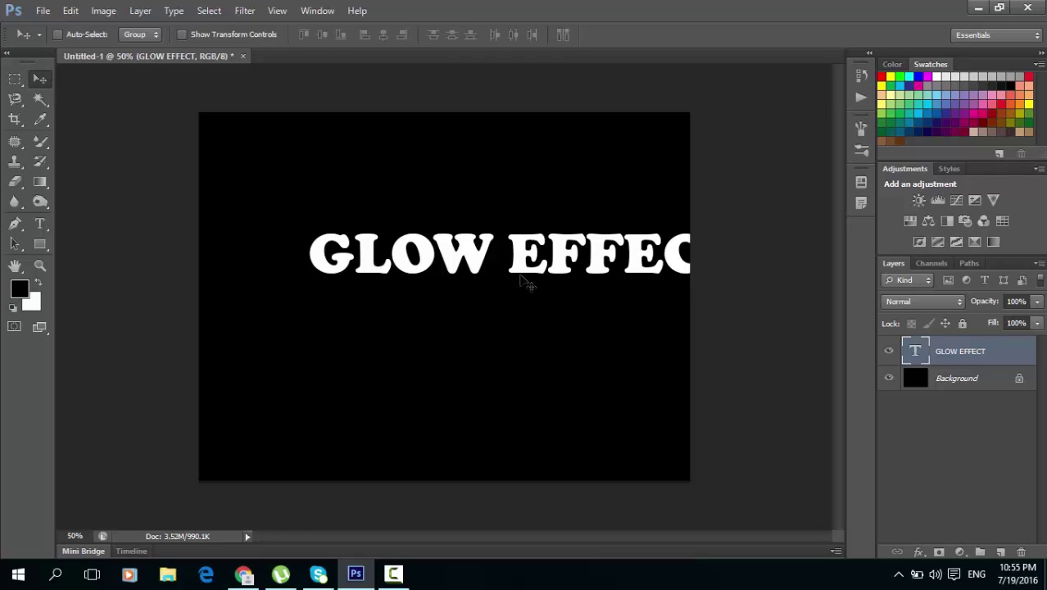
mouse_move(516, 250)
mouse_down()
mouse_move(451, 250)
mouse_move(443, 276)
mouse_up()
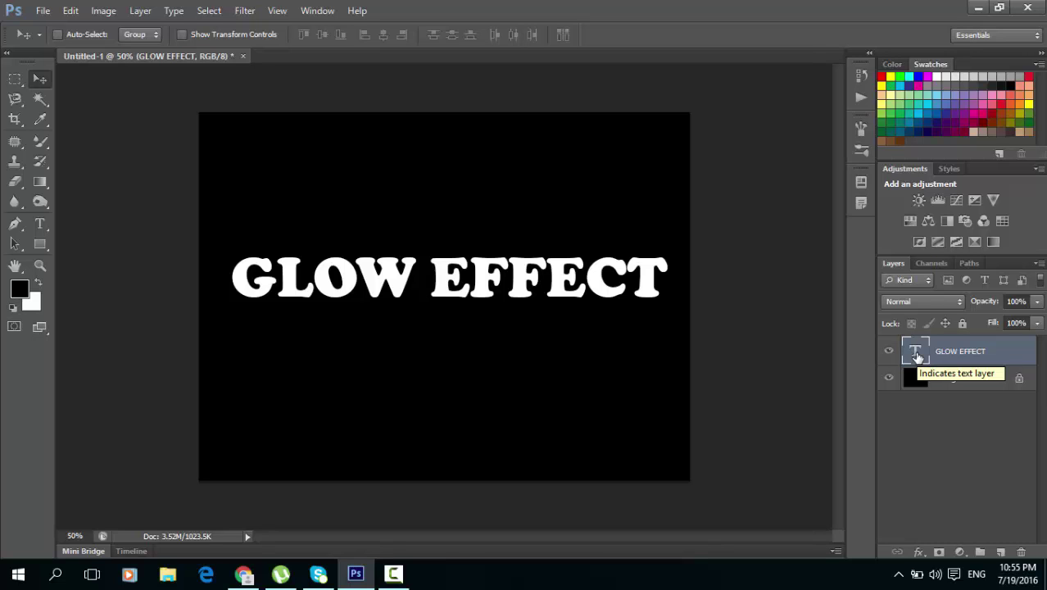
- Rasterize the GLOW EFFECT type layer from its right-click menu
right_click(916, 354)
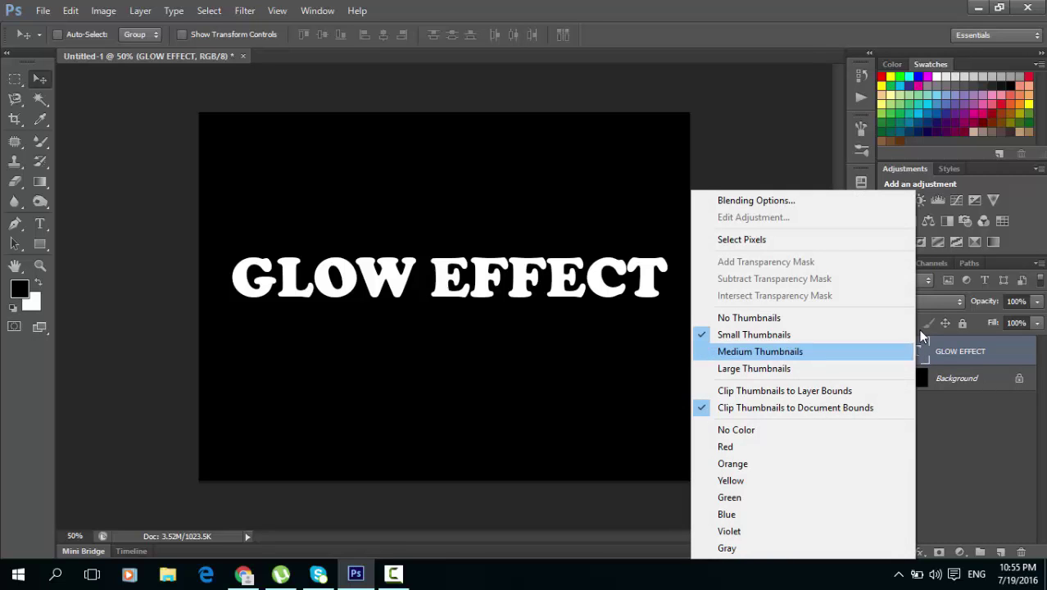
right_click(946, 340)
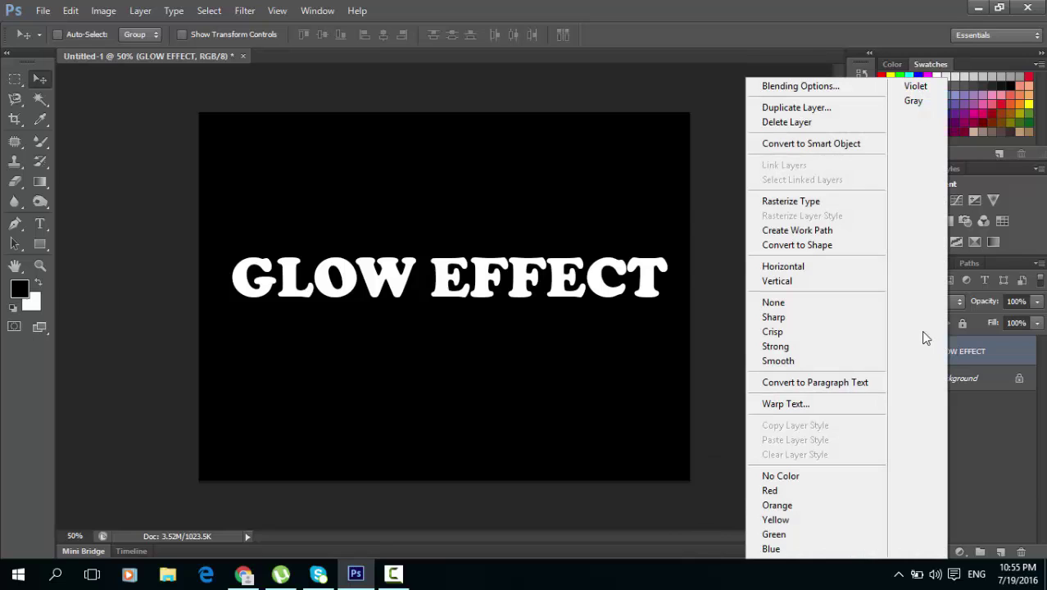
click(830, 202)
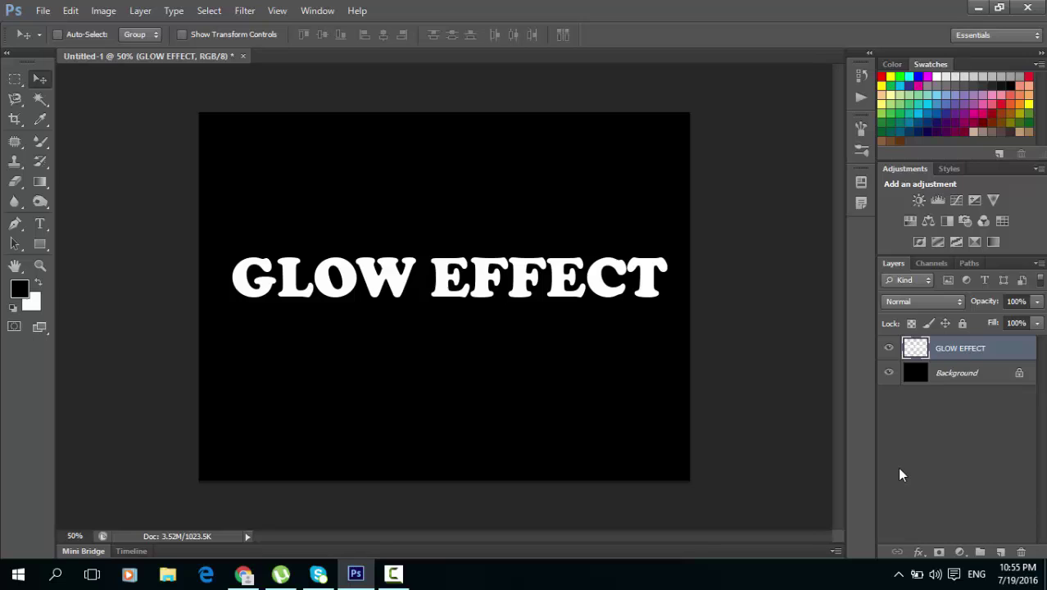
- Duplicate the GLOW EFFECT layer with Ctrl+J and Ctrl-click its thumbnail to select the lettering
key(ctrl+j)
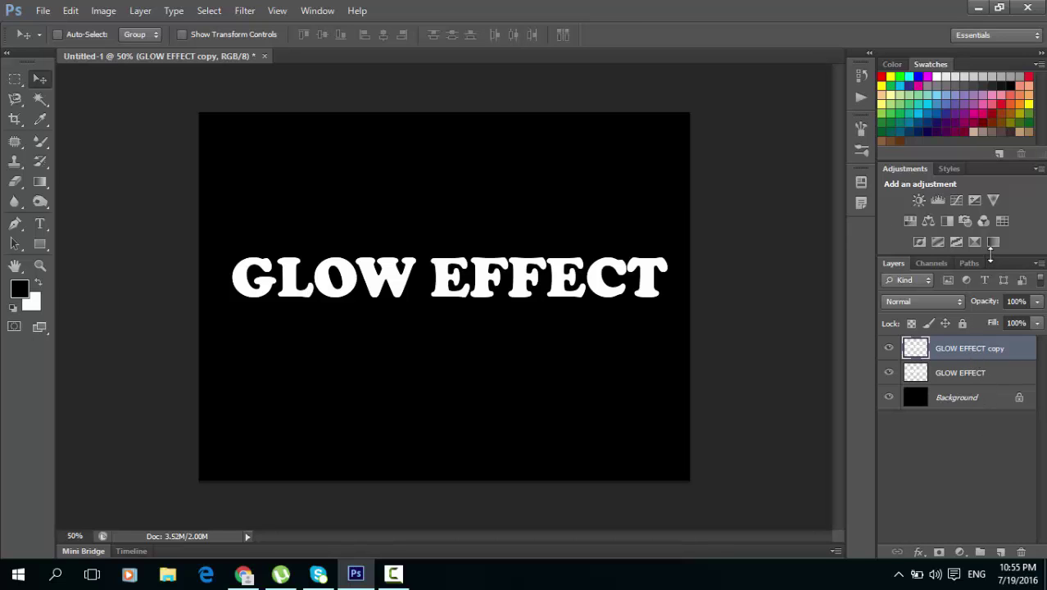
ctrl+click(916, 350)
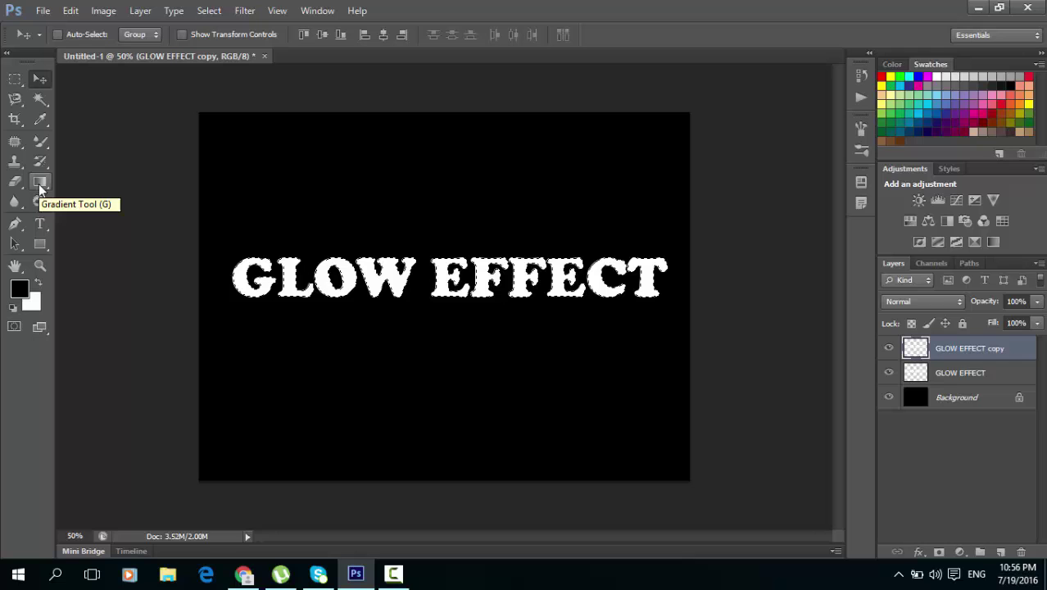
- Load the Orange, Yellow, Orange preset into the Gradient Tool
click(38, 185)
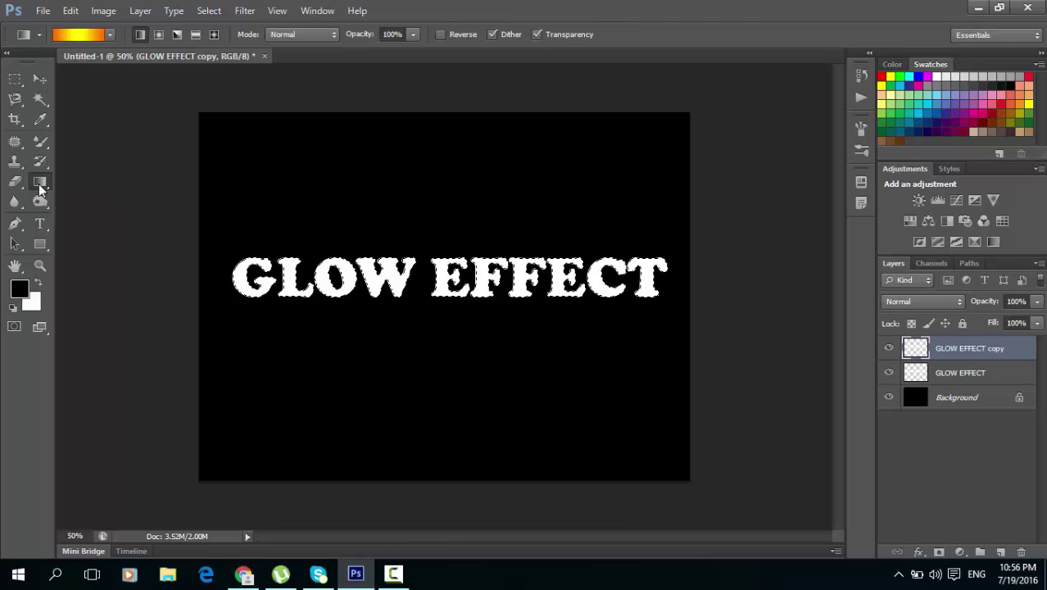
click(81, 33)
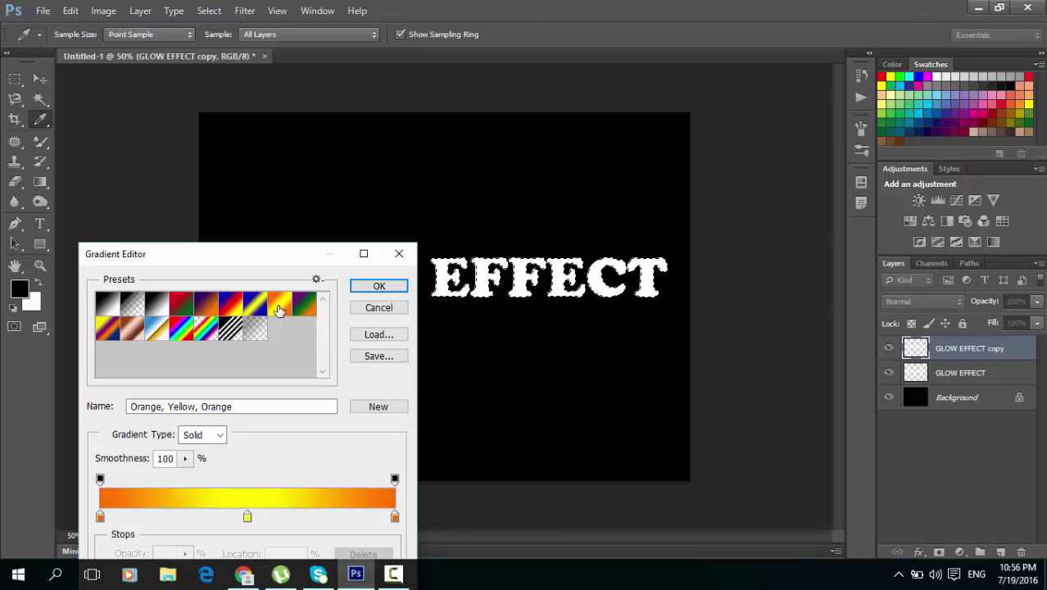
click(378, 287)
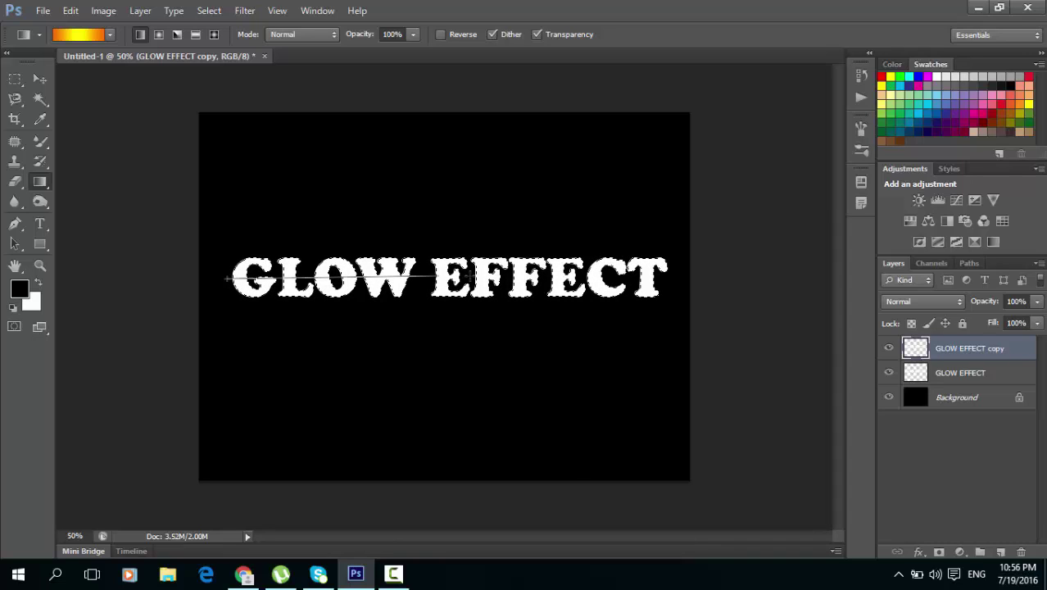
- Drag the gradient horizontally across the selected lettering, then duplicate the layer as GLOW EFFECT copy 2
drag(655, 278, 233, 278)
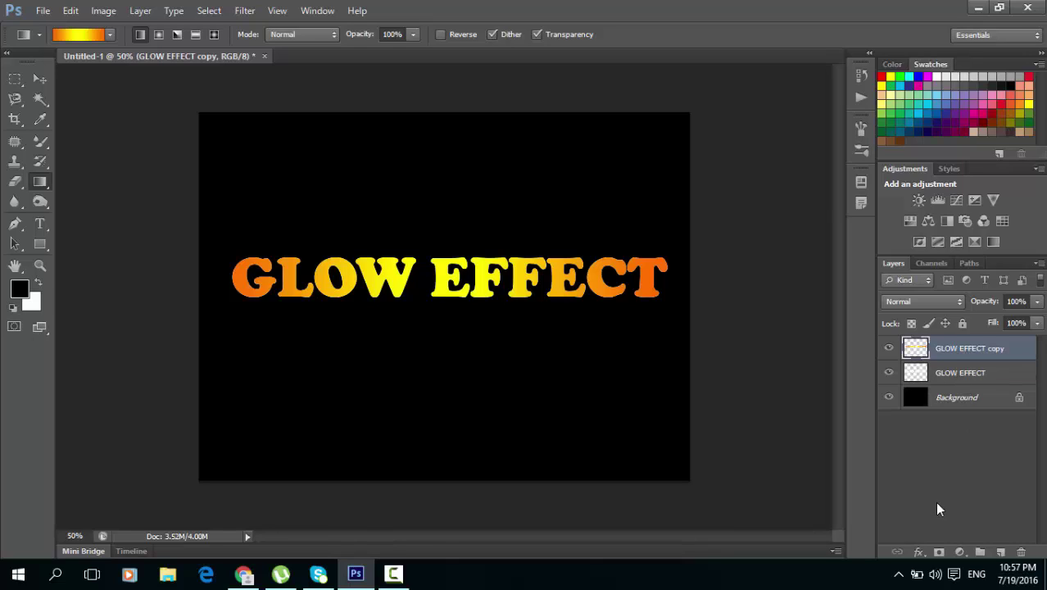
key(ctrl+j)
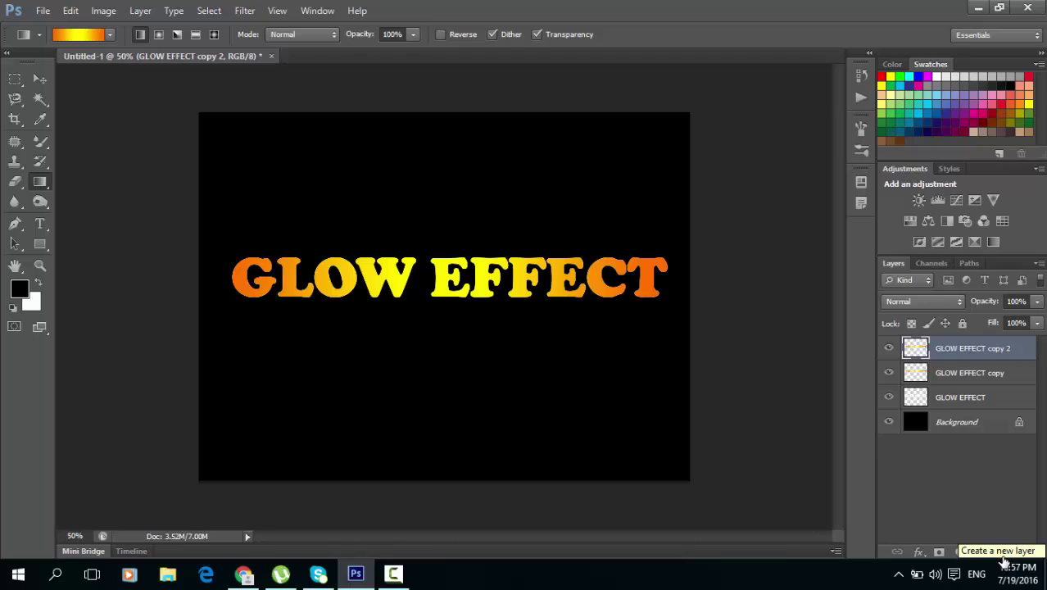
- Add a new Layer 1 on top and render grey clouds into it with Filter > Render > Clouds
click(1001, 553)
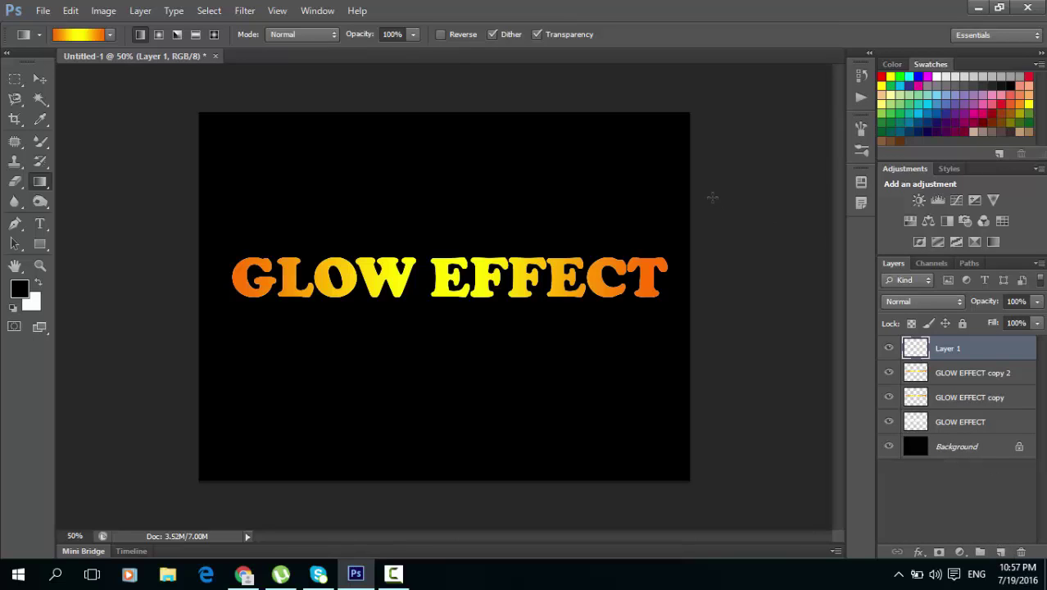
click(241, 11)
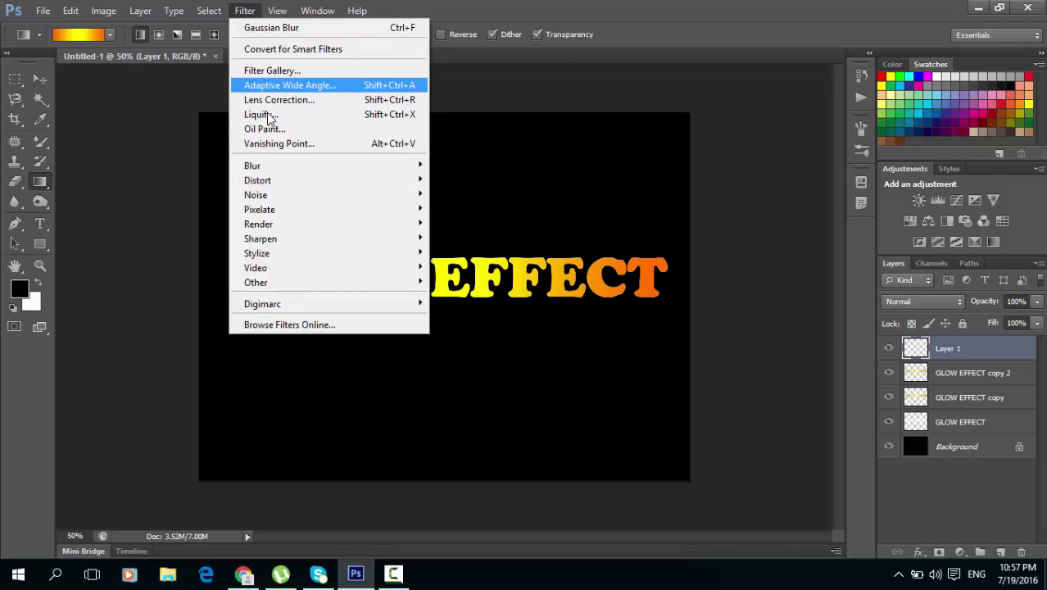
mouse_move(259, 223)
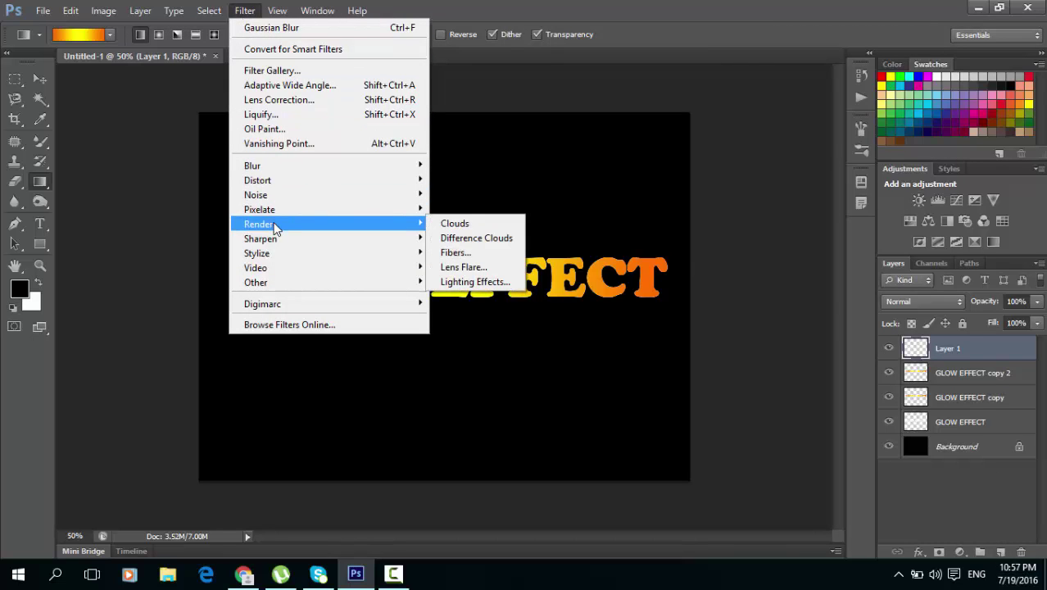
click(437, 225)
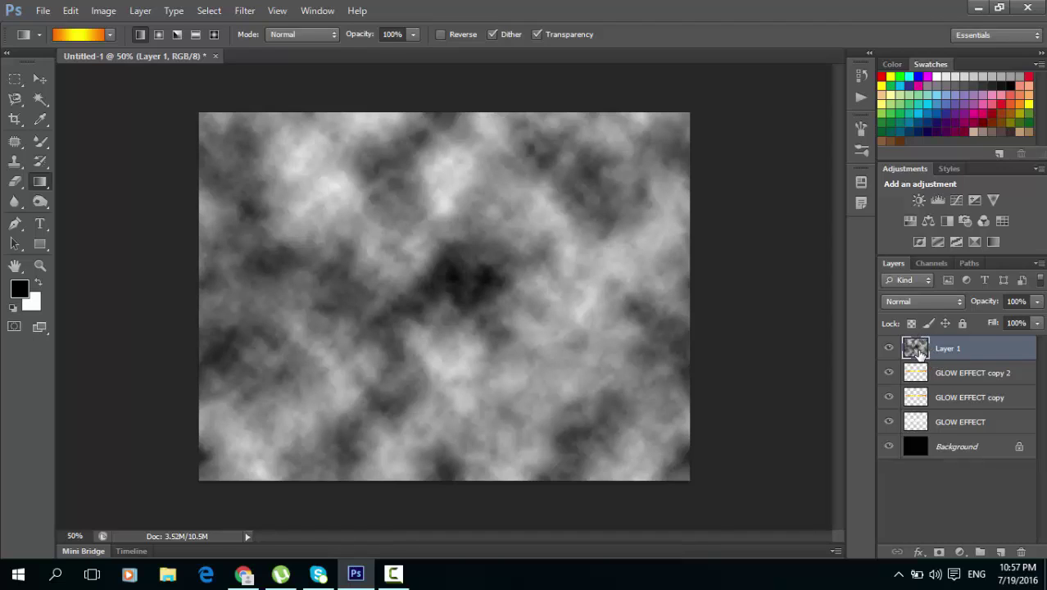
- Set Layer 1's blend mode to Color Dodge, then select the GLOW EFFECT copy 2 layer
click(921, 303)
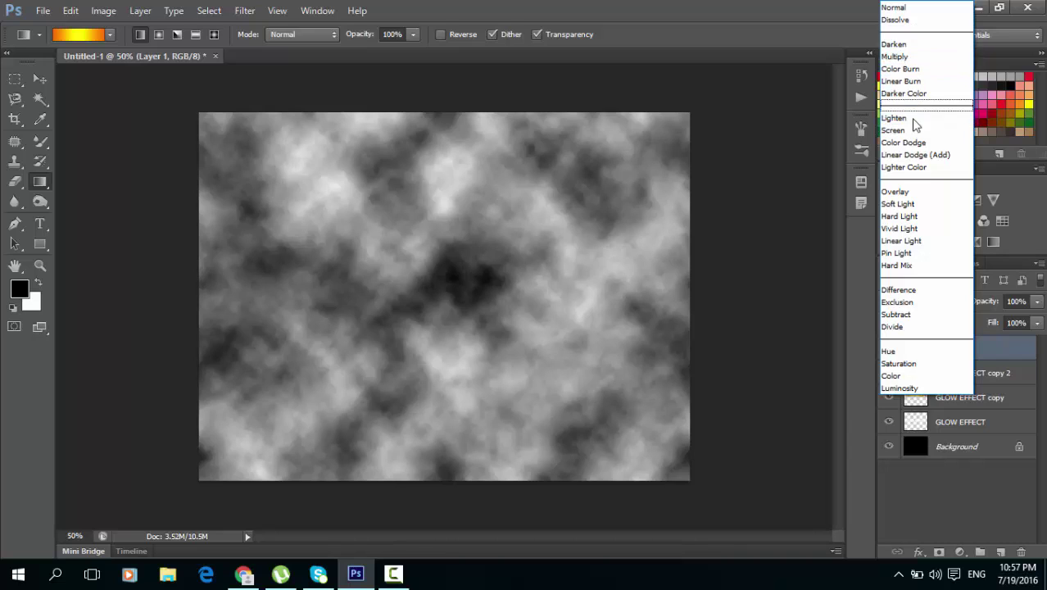
click(914, 143)
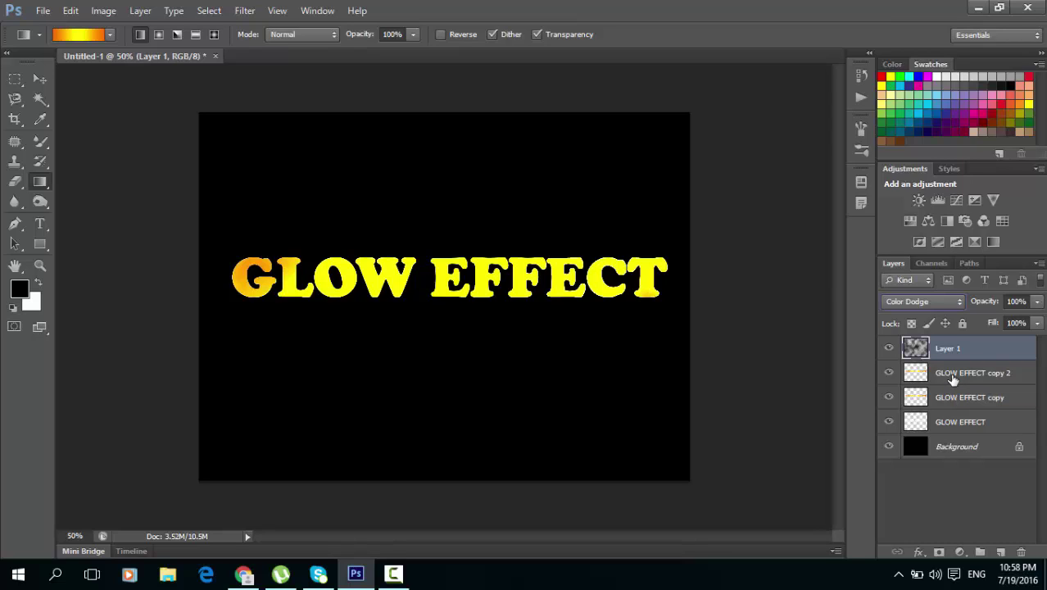
click(953, 379)
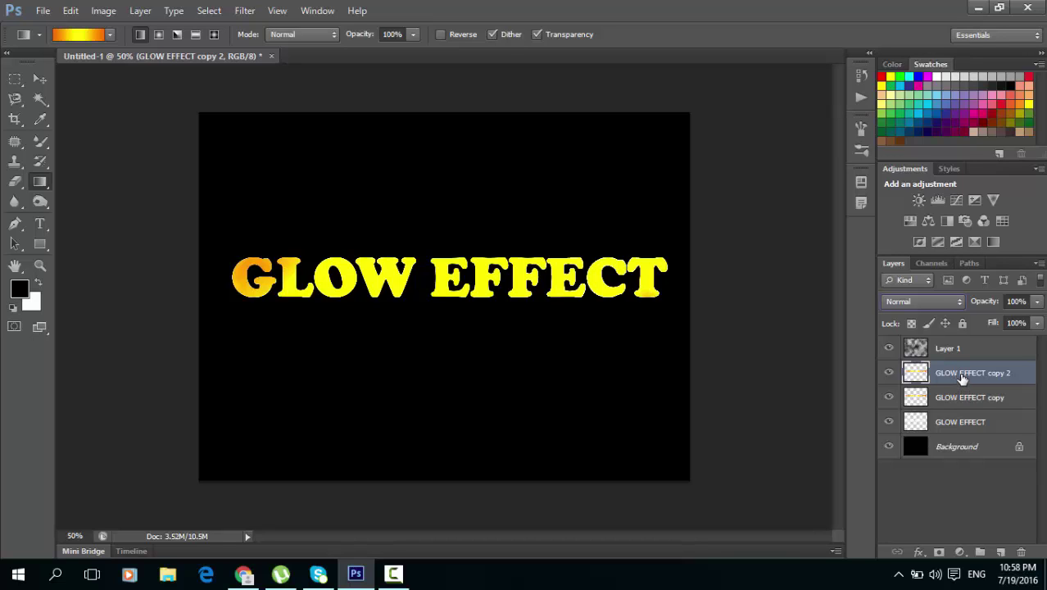
- Apply an 80-pixel Gaussian Blur to GLOW EFFECT copy 2 and preview the soft glow
click(241, 13)
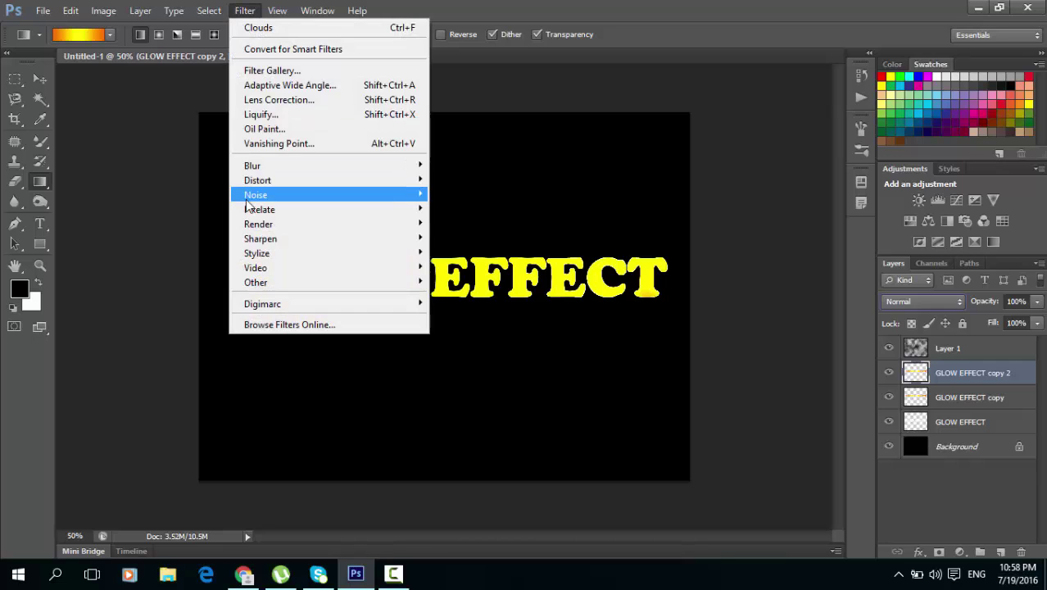
mouse_move(252, 166)
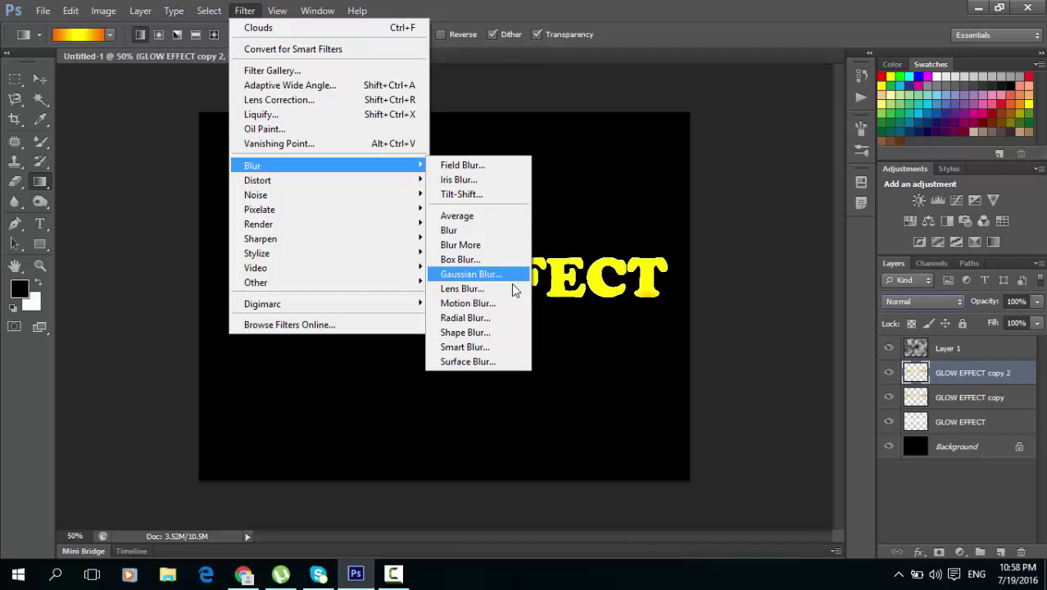
click(507, 283)
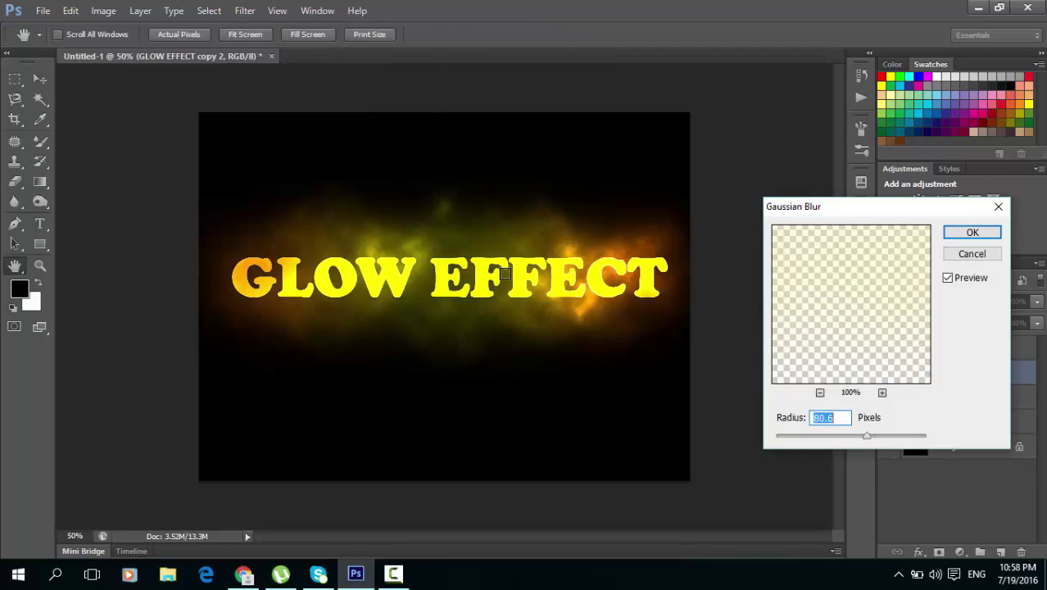
click(973, 235)
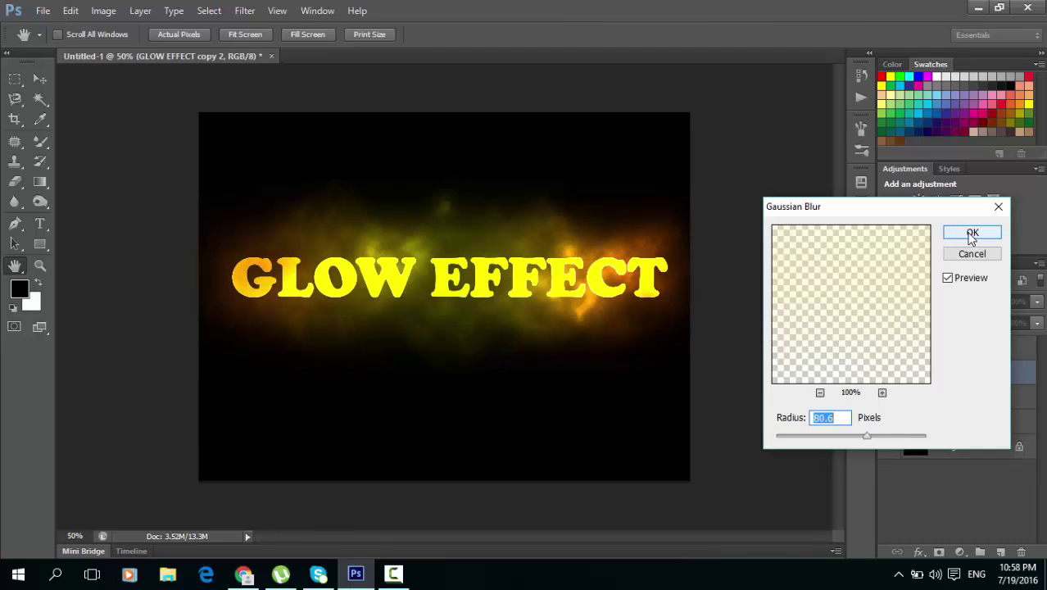